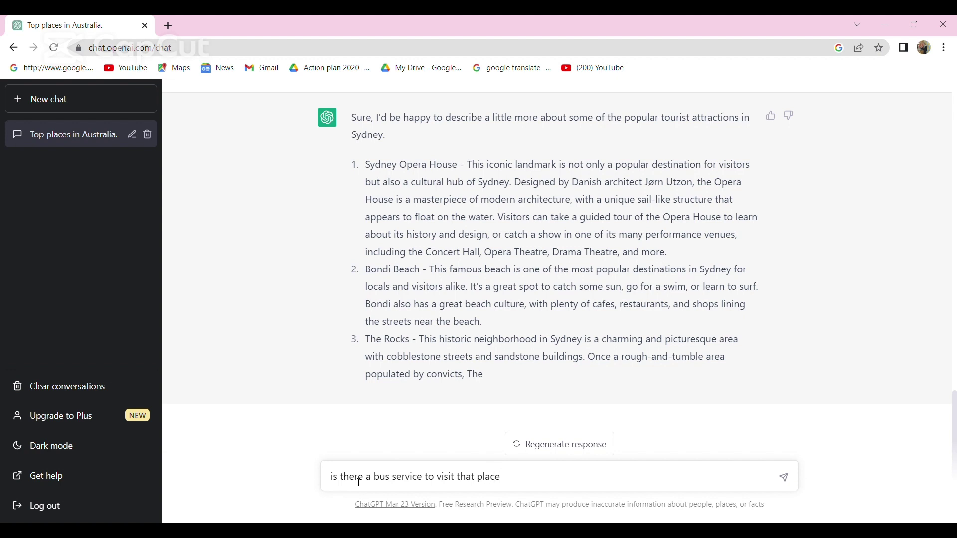
- Send the drafted question asking whether there is a bus service to visit that place
key(Return)
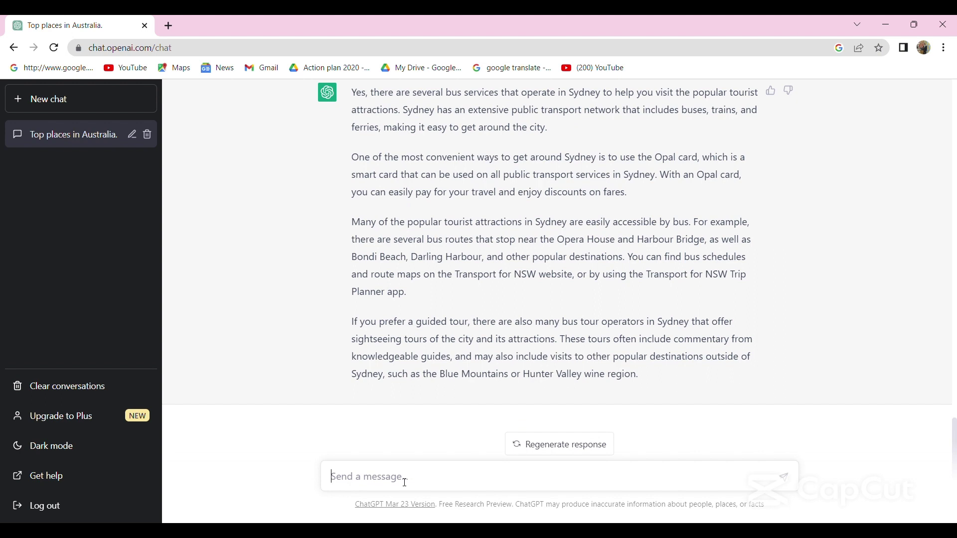
- Ask "how much bus fare" in the same chat and stop the reply while it is being generated
text(how much bus)
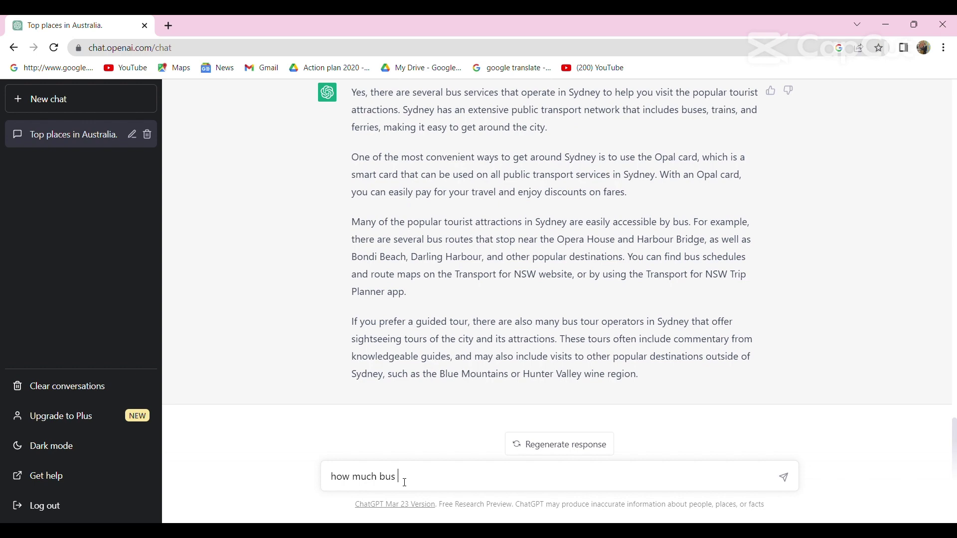
text( fare)
key(Return)
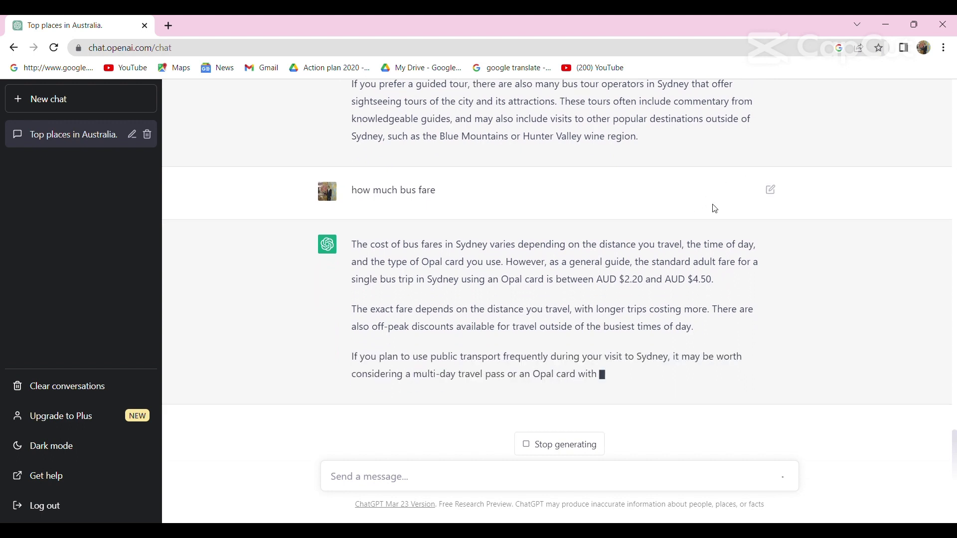
click(560, 446)
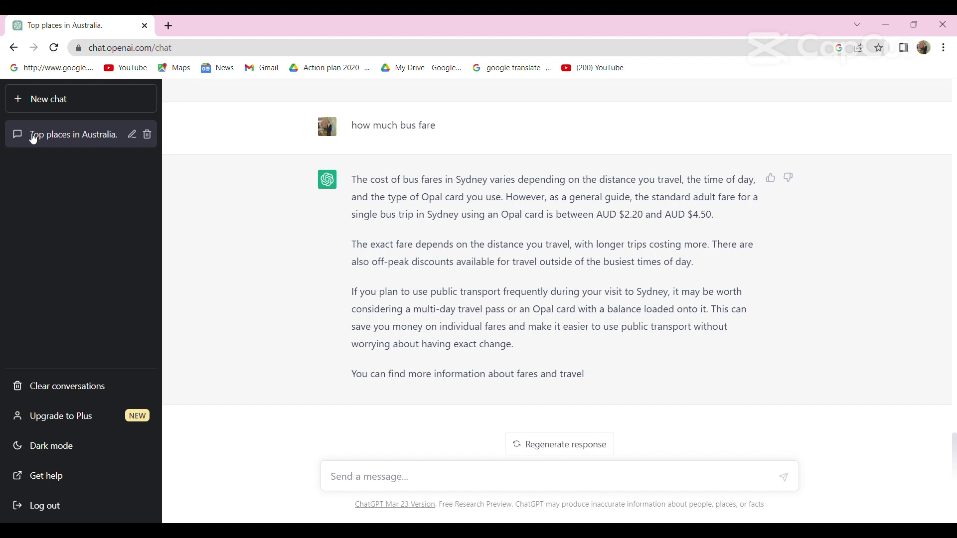
- Start a new chat with the prompt "write an essey on pyramid in egypt" and stop the reply partway
click(52, 105)
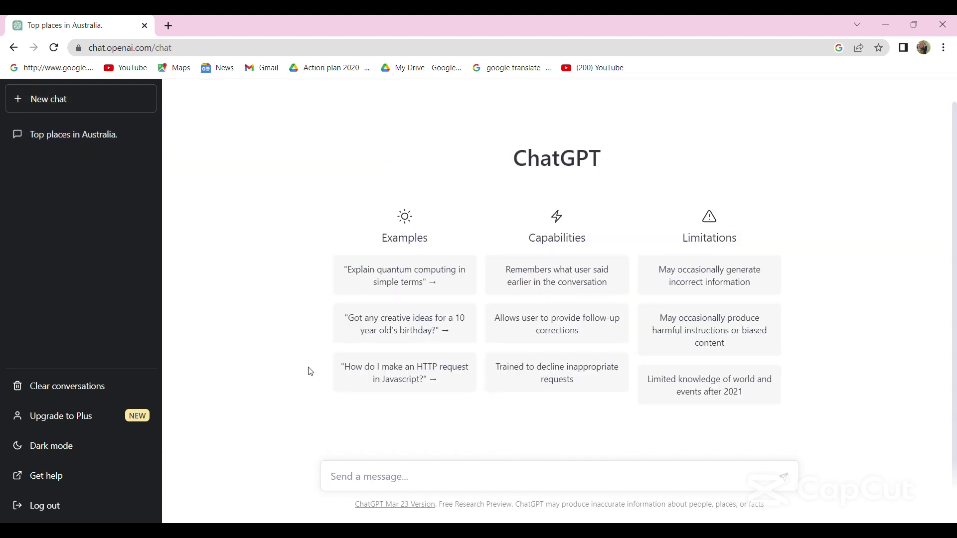
click(370, 485)
text(write an )
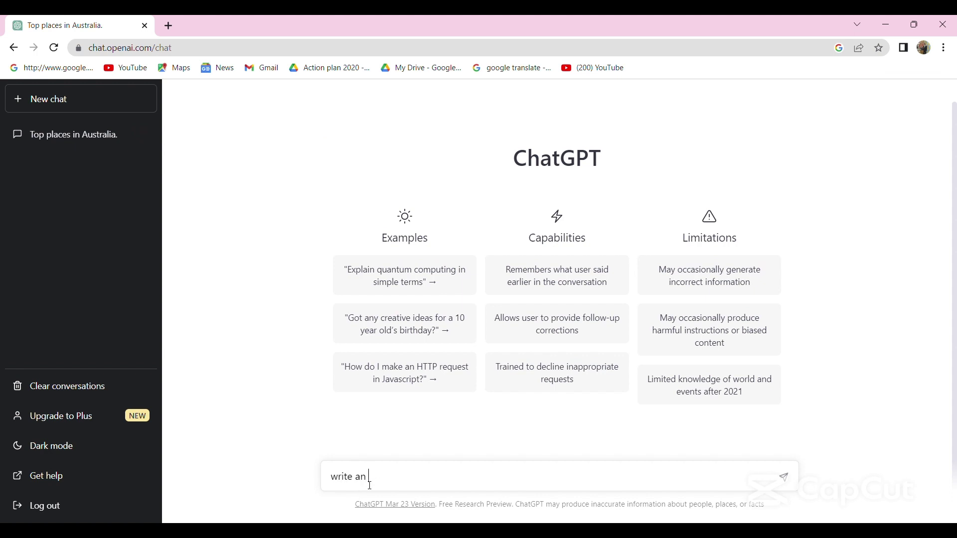
text(essey on)
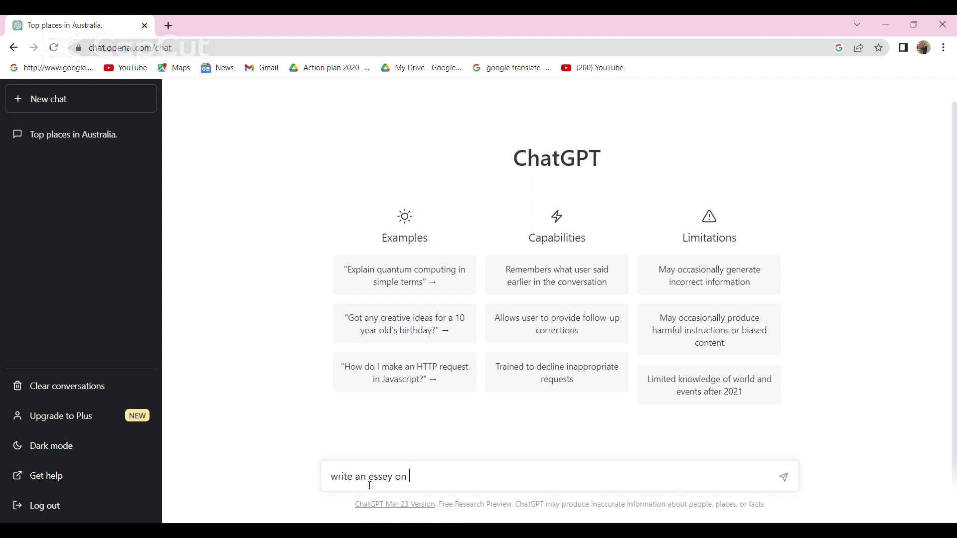
text(pyramid in egypt)
key(Return)
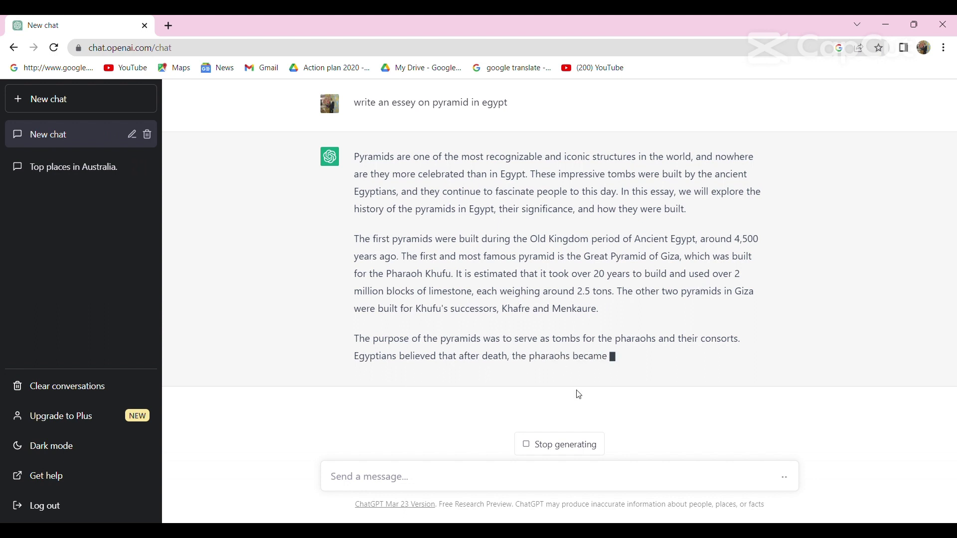
click(554, 445)
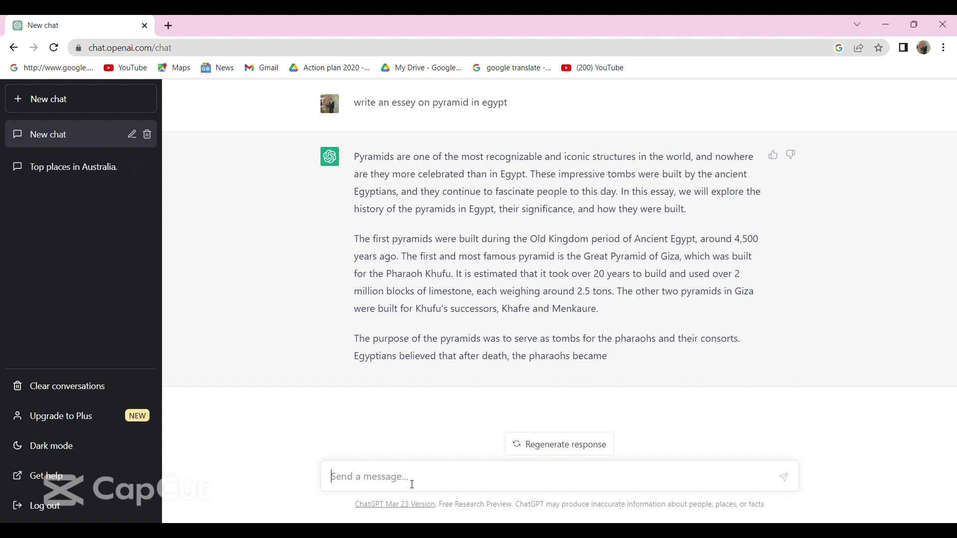
- Ask the follow-up question "what is the biggest pyramid" in the pyramid chat
text(what is the bigge)
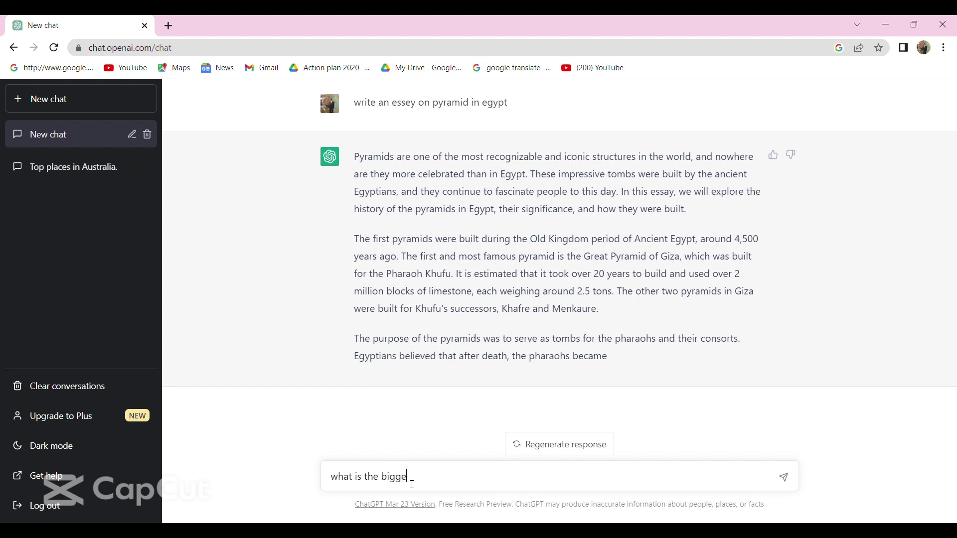
text(st pyramid)
key(Return)
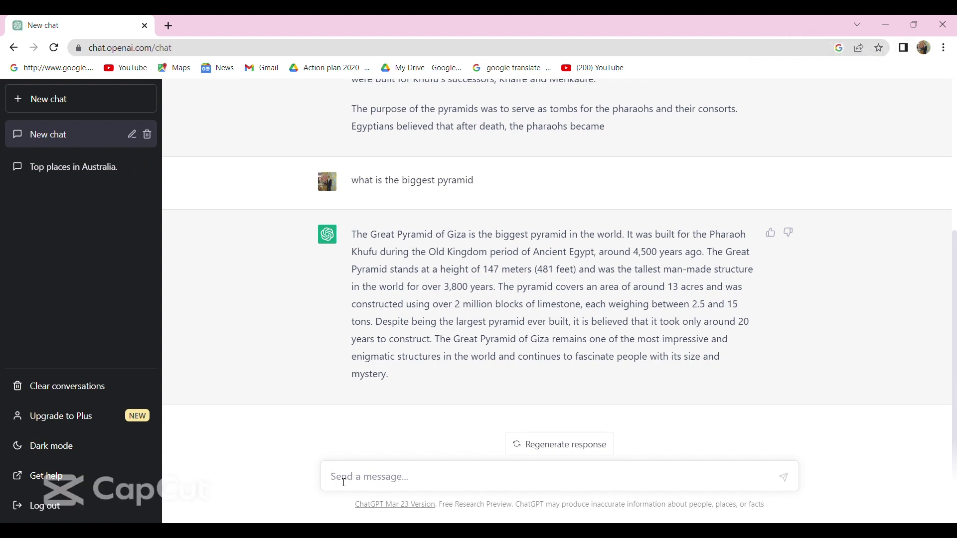
- Start a new chat and send the prompt "write aproject proposal for cultivating spice crops in bare land of 10ha"
click(51, 103)
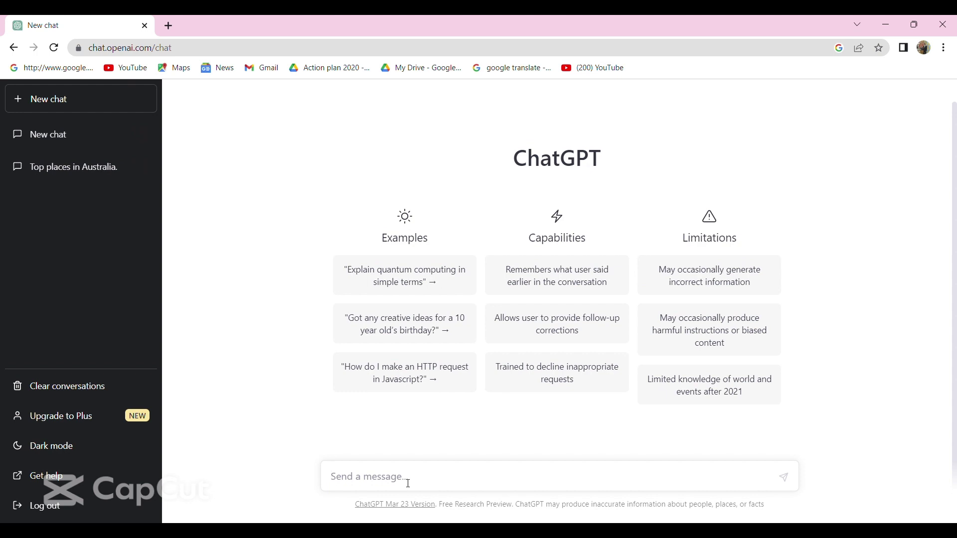
text(write an)
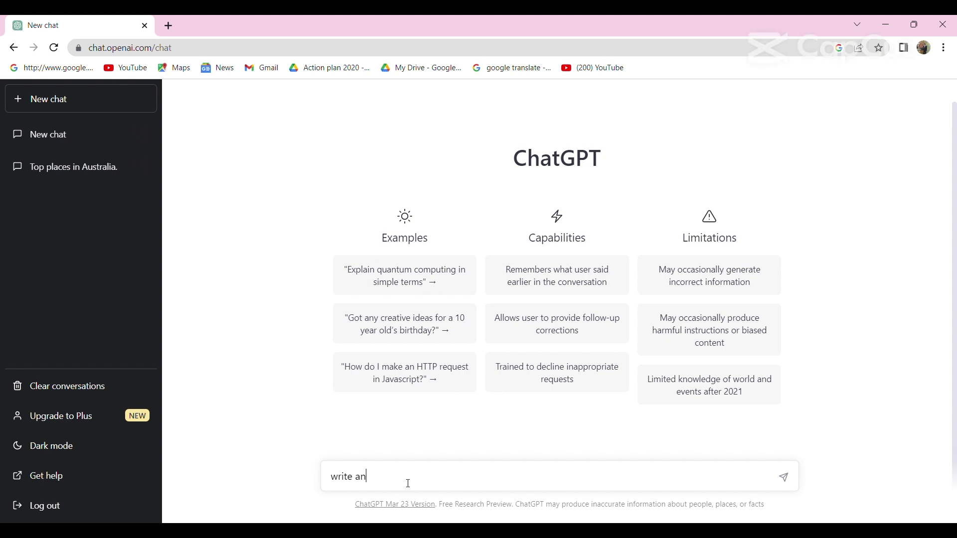
key(BackSpace)
text(project proposal for)
text(cul)
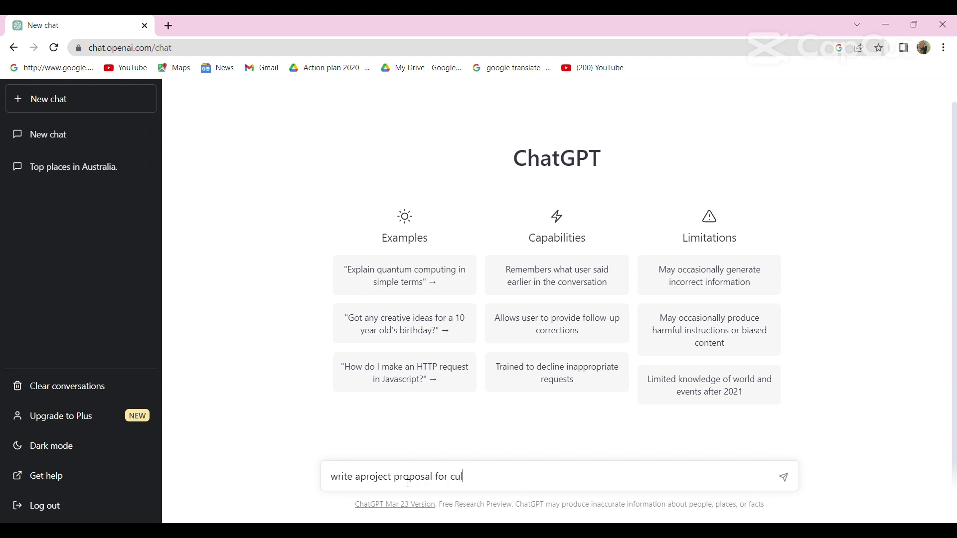
text(tivat)
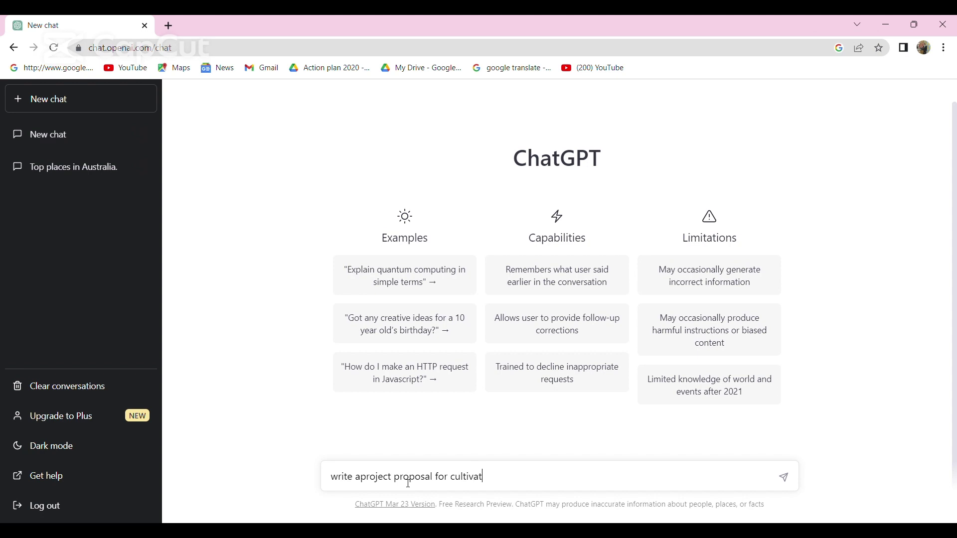
text(ing)
text( spic)
text(e cri)
text(op)
text(s in)
text( bare)
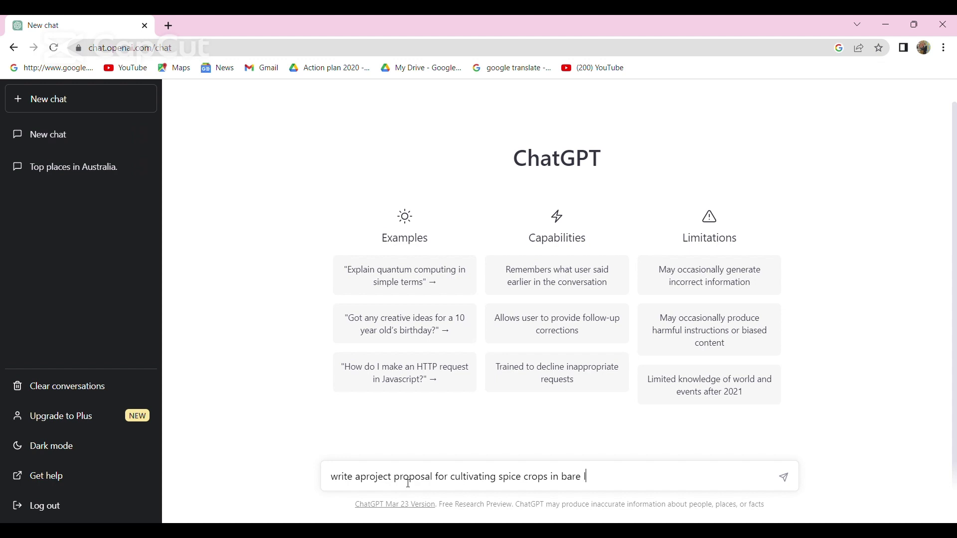
text( land of)
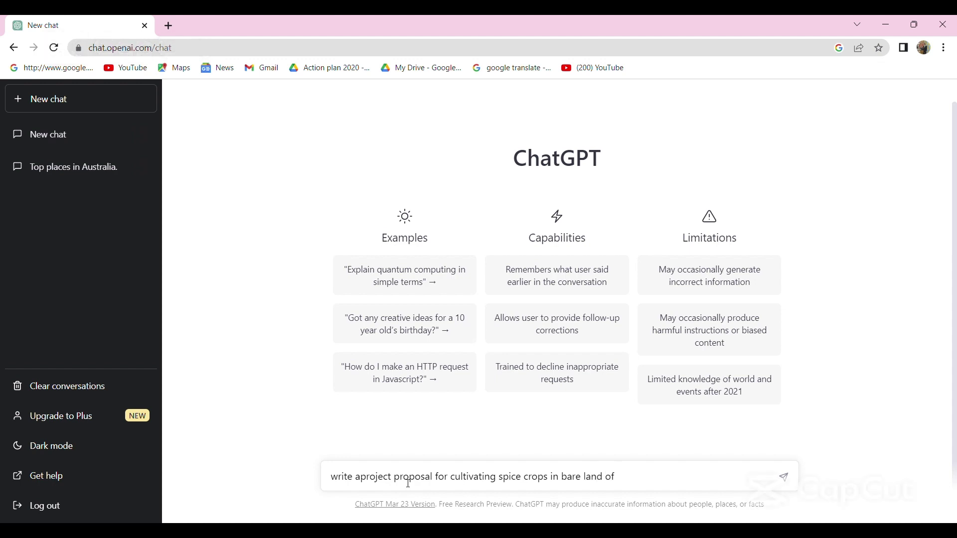
text( 10ha)
click(784, 477)
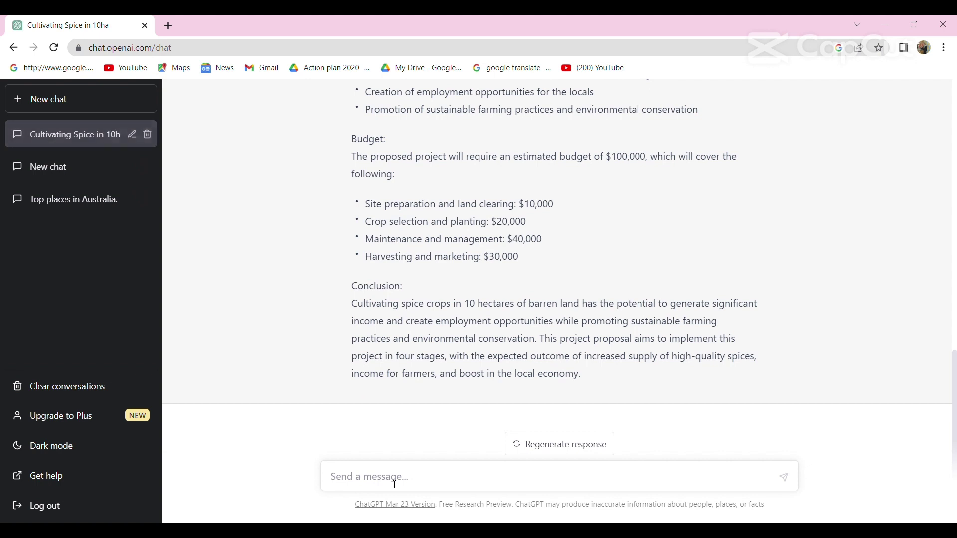
- Ask for a "comparison of true cinnamon and cassia" in the spice cultivation chat
text(co)
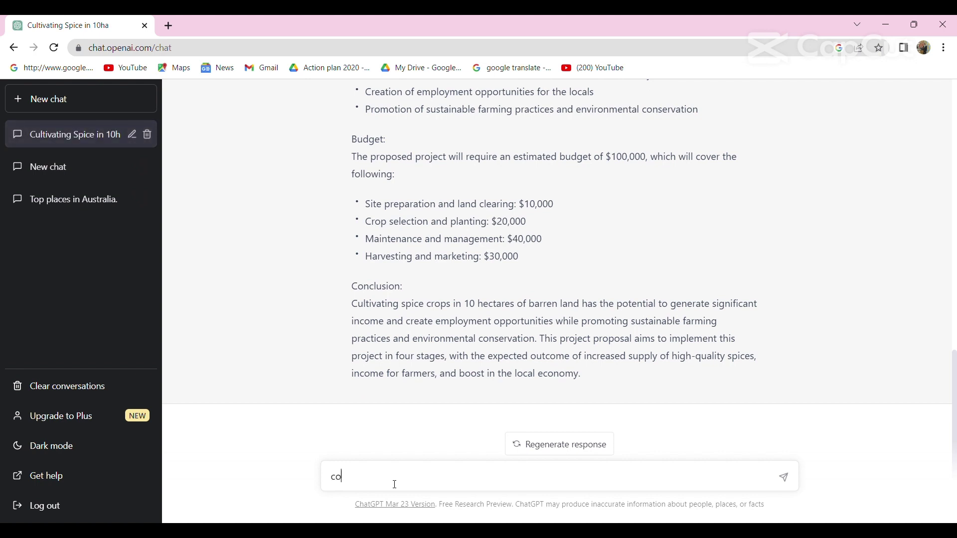
text(mparison of true cinnamo)
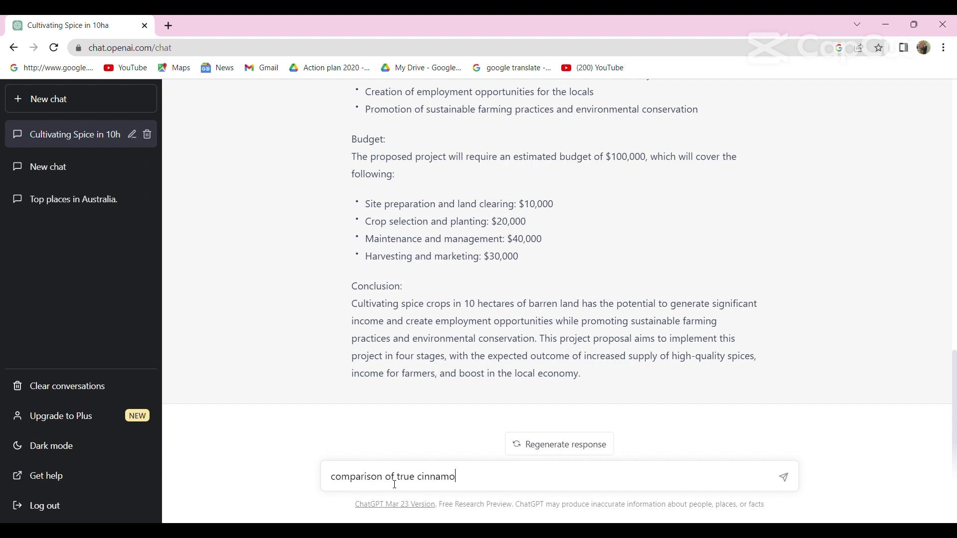
text(n and cassia)
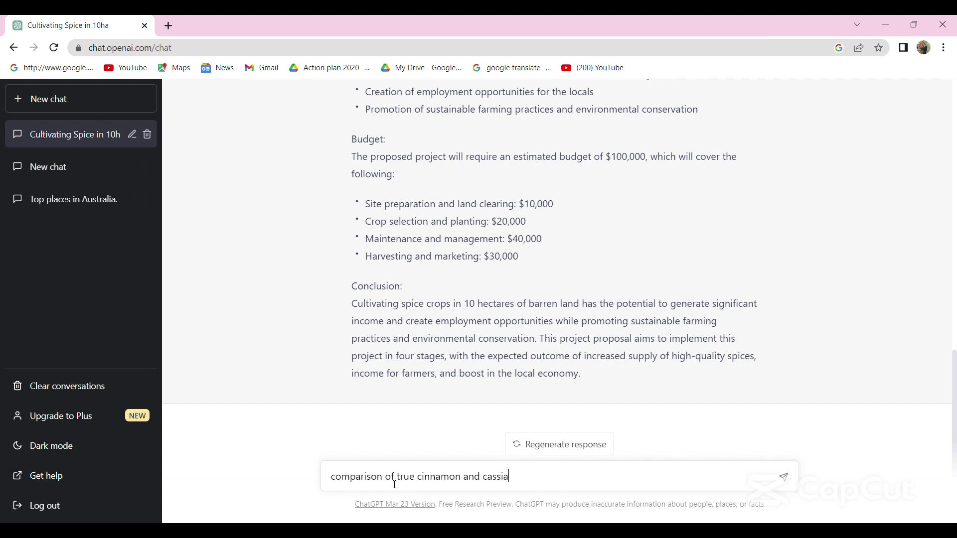
key(Return)
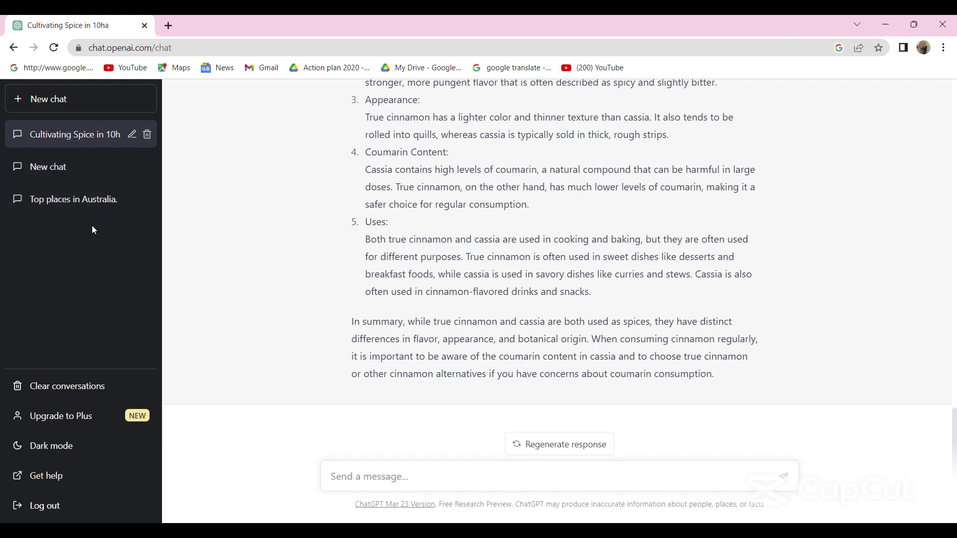
- Bring up the confirmations for clearing all conversations and for deleting the spice cultivation chat, without confirming either
click(66, 394)
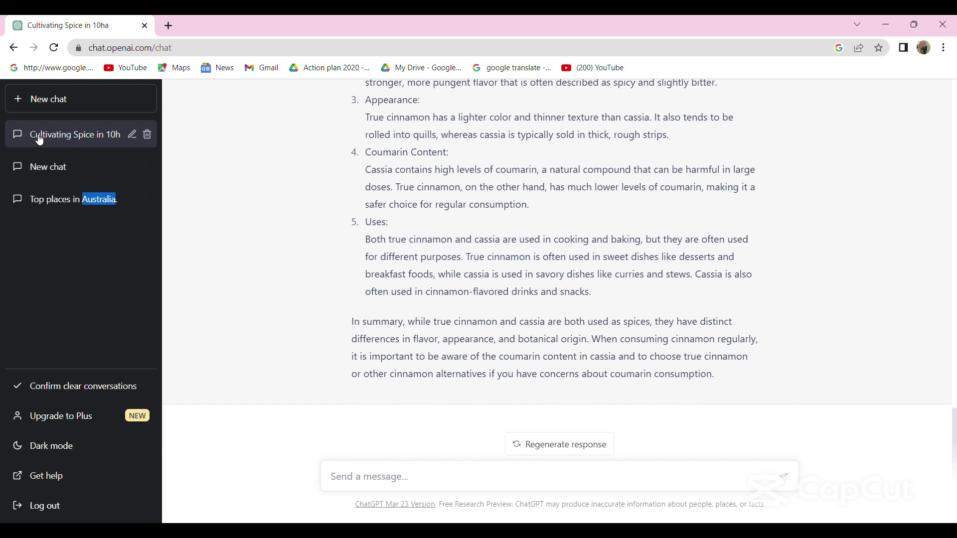
click(148, 135)
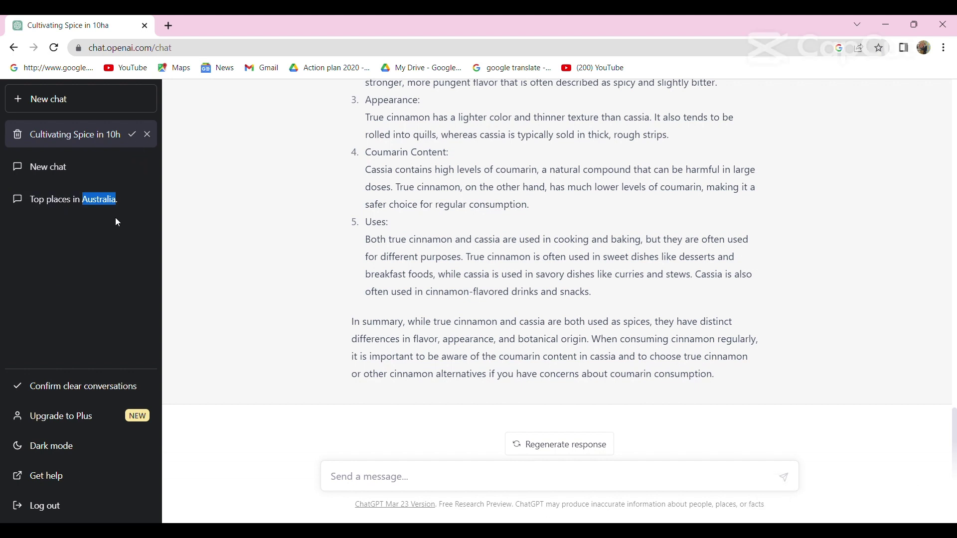
- Reopen the "Top places in Australia." chat and review it from its first question
click(54, 208)
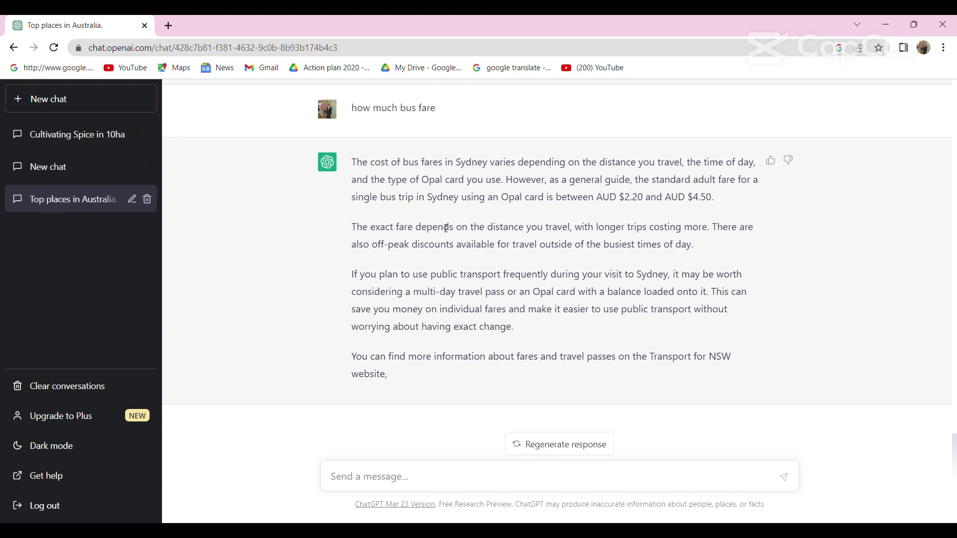
scroll(713, 220, up, 15)
scroll(715, 221, up, 1)
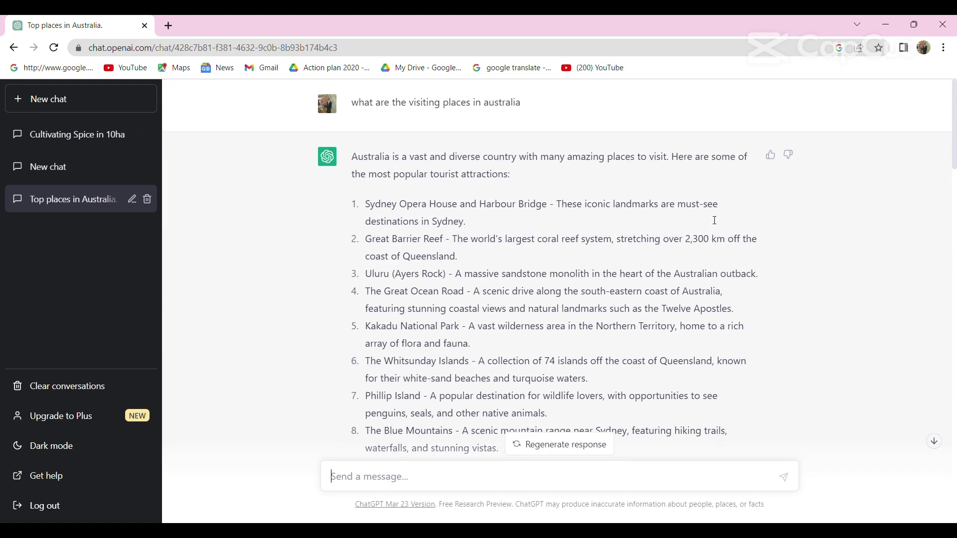